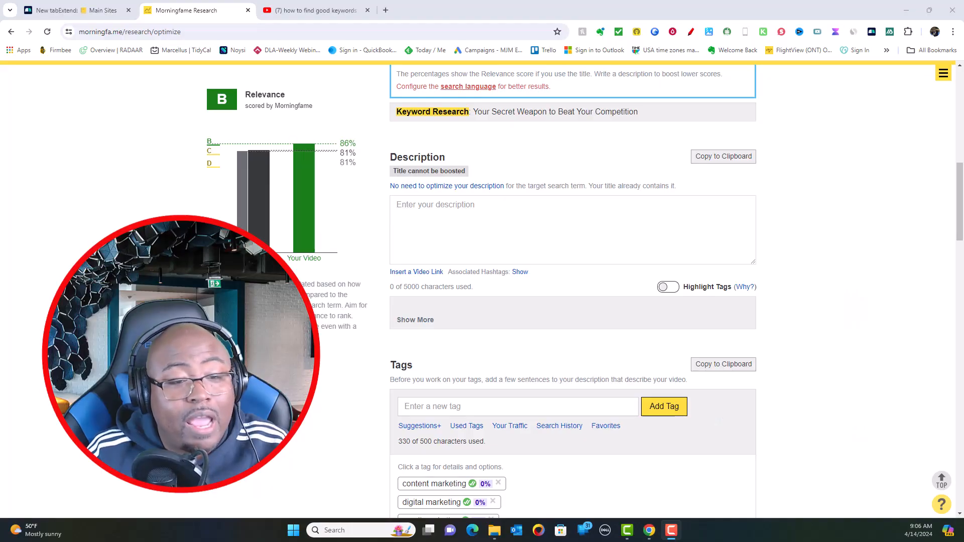
Step: Close the AI title ideas list and turn on Highlight Tags for the video description
scroll(327, 324, "up", 10)
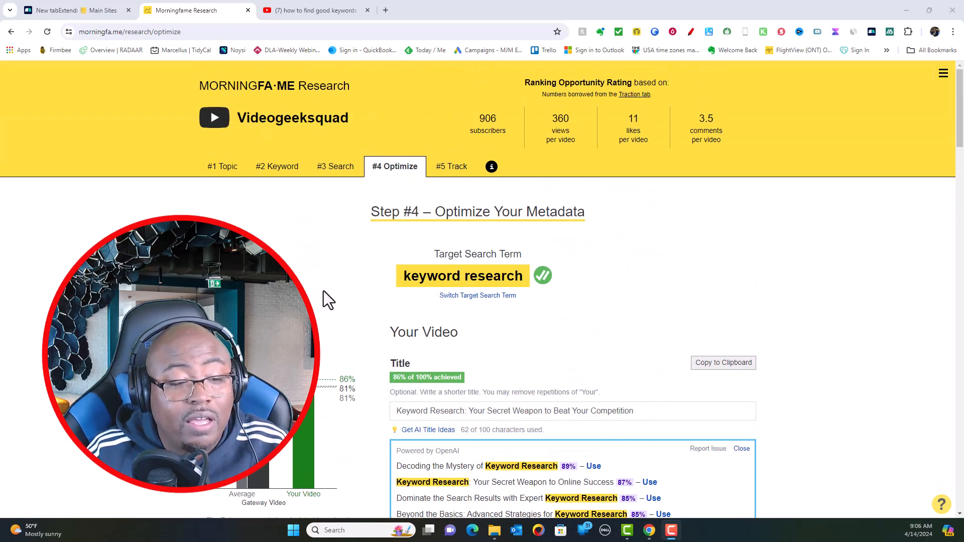
scroll(329, 292, "down", 2)
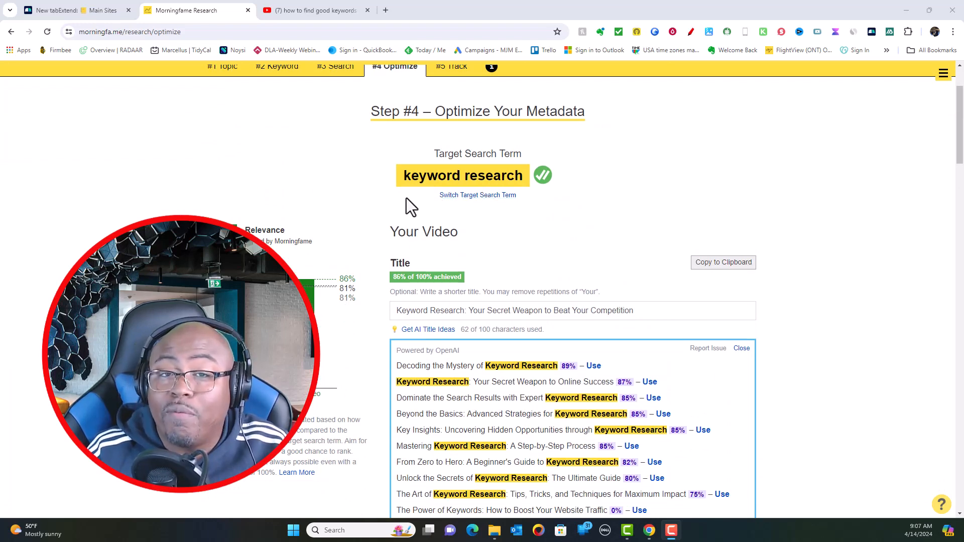
scroll(381, 221, "down", 9)
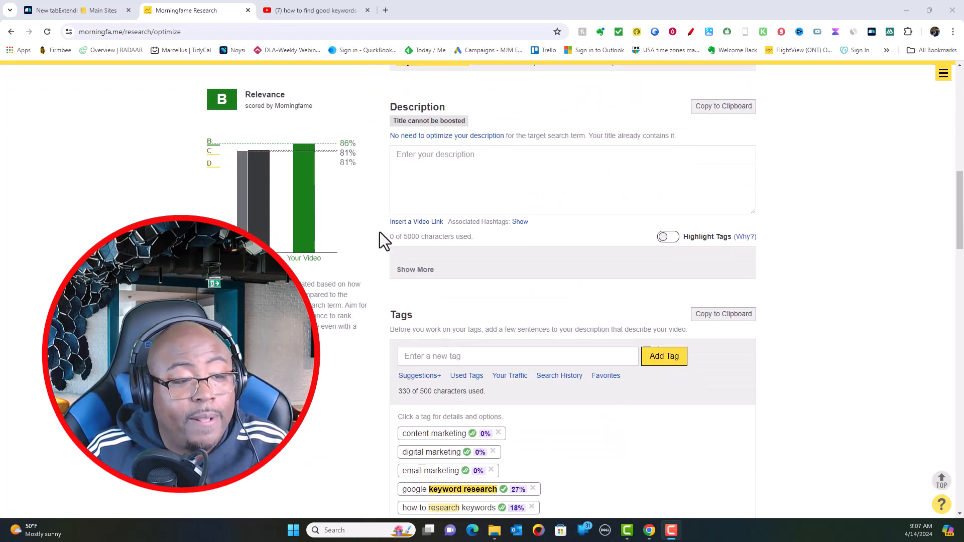
scroll(503, 217, "up", 7)
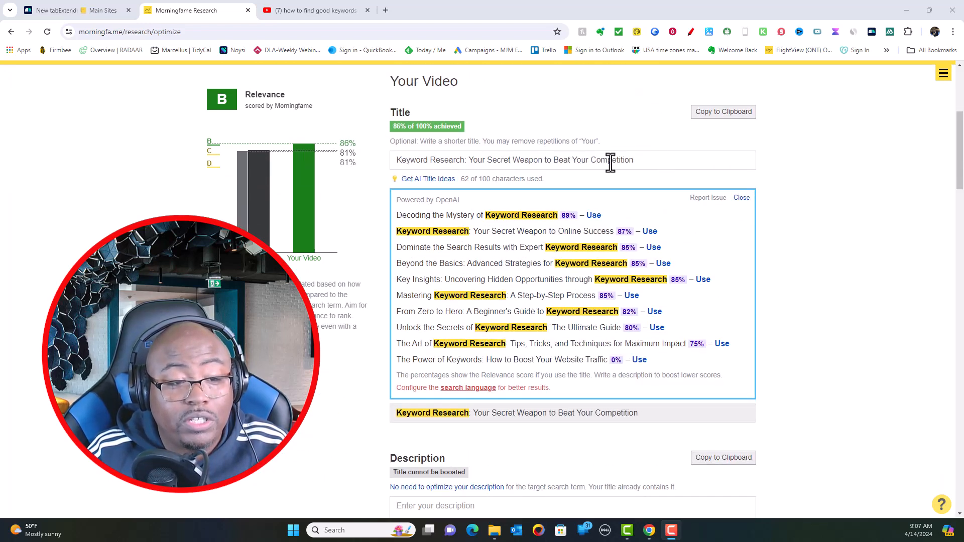
left_click(741, 198)
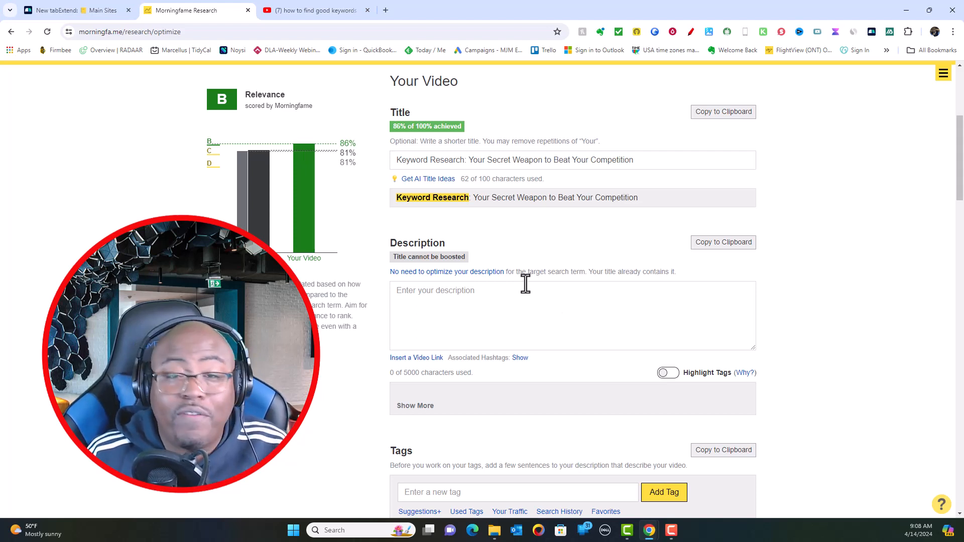
scroll(660, 290, "down", 1)
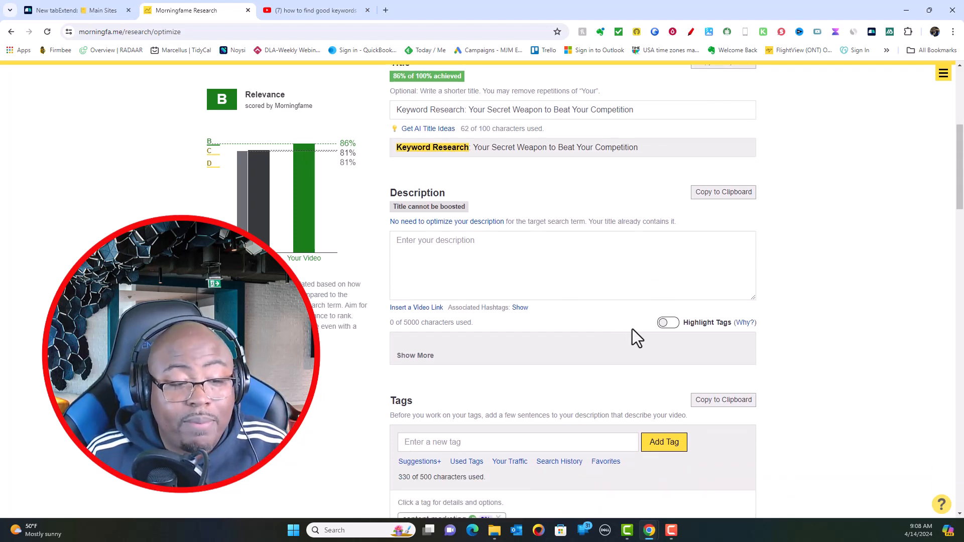
left_click(671, 324)
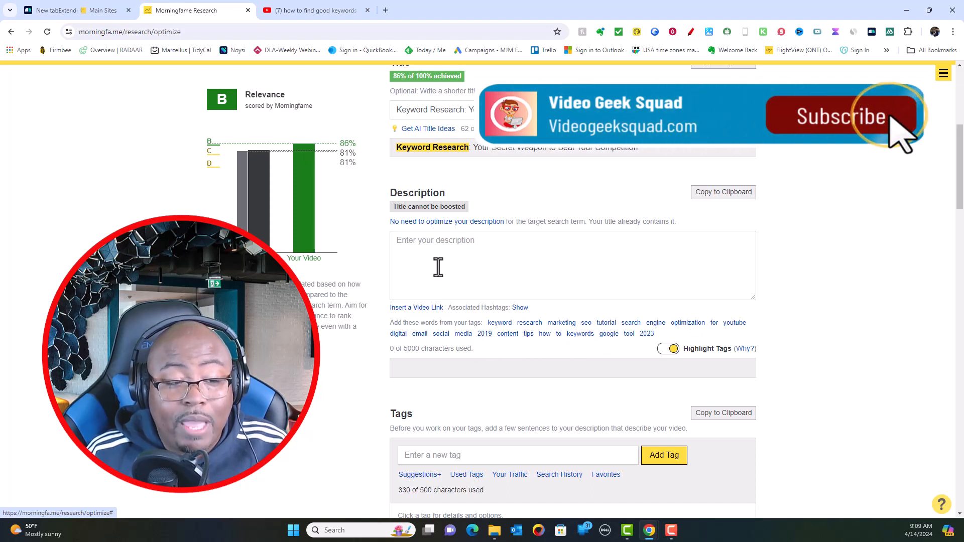
Step: Begin the video description with the text "Welcome to my keyword res"
left_click(514, 241)
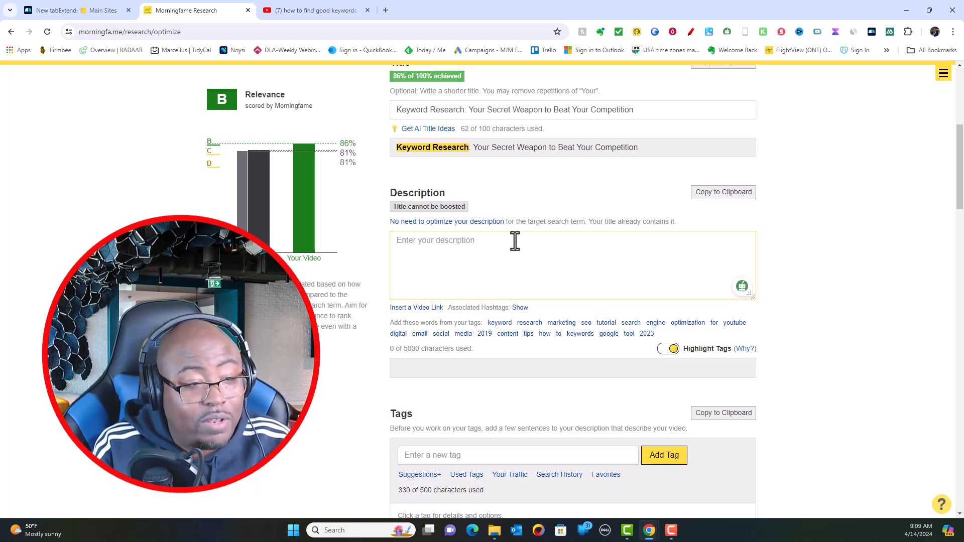
type("Welc")
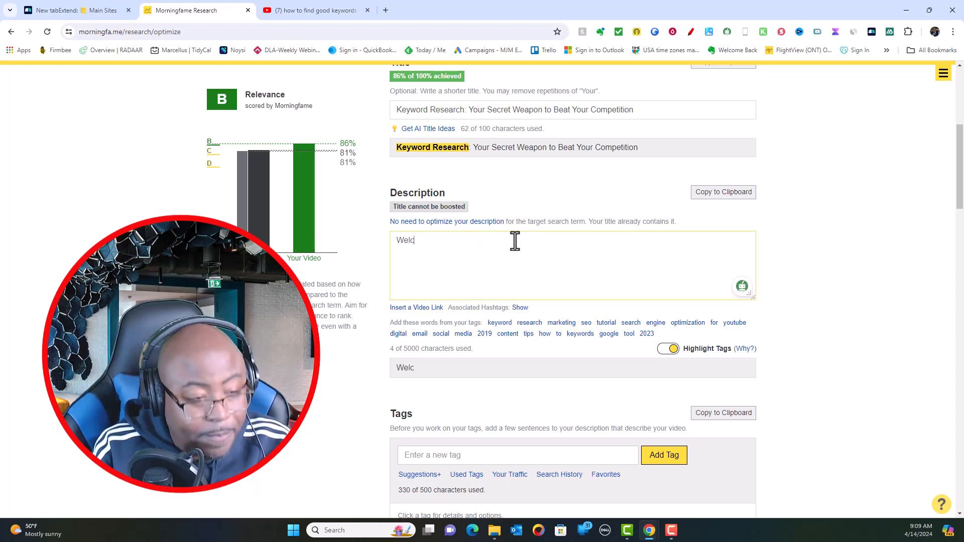
type("ome to my keyword ")
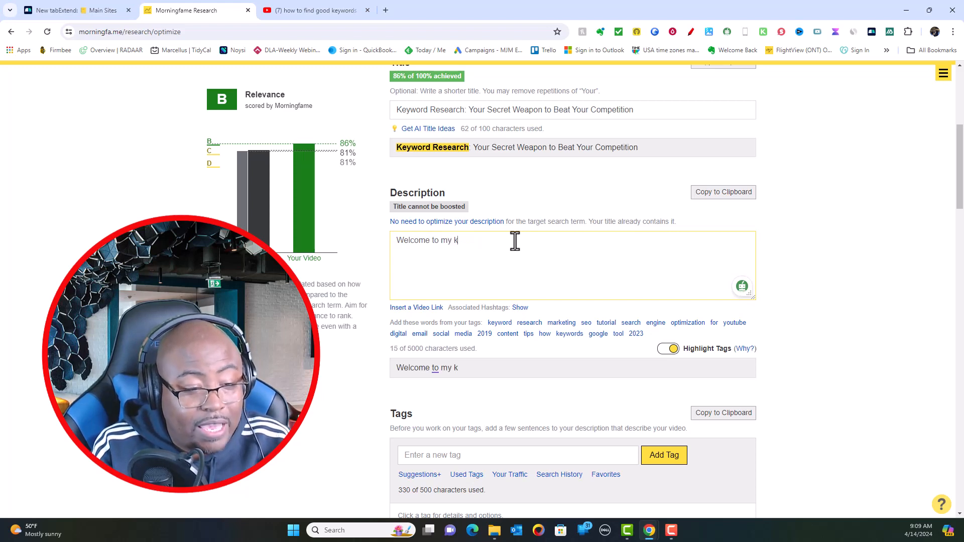
type("res")
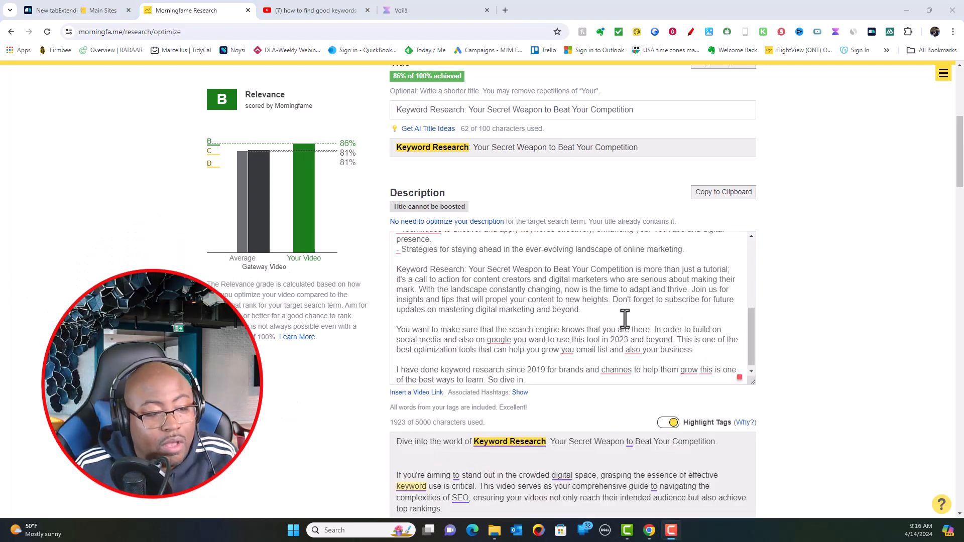
Step: Add the associated hashtags #keywordresearch, #SEO and #tutorial after a blank line at the end of the description
scroll(624, 318, "up", 5)
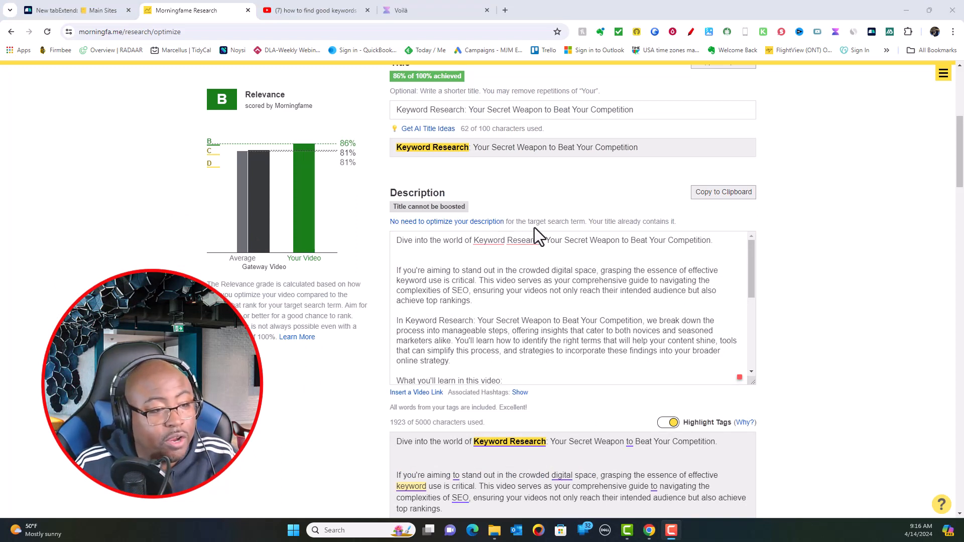
scroll(534, 228, "up", 2)
scroll(580, 264, "down", 2)
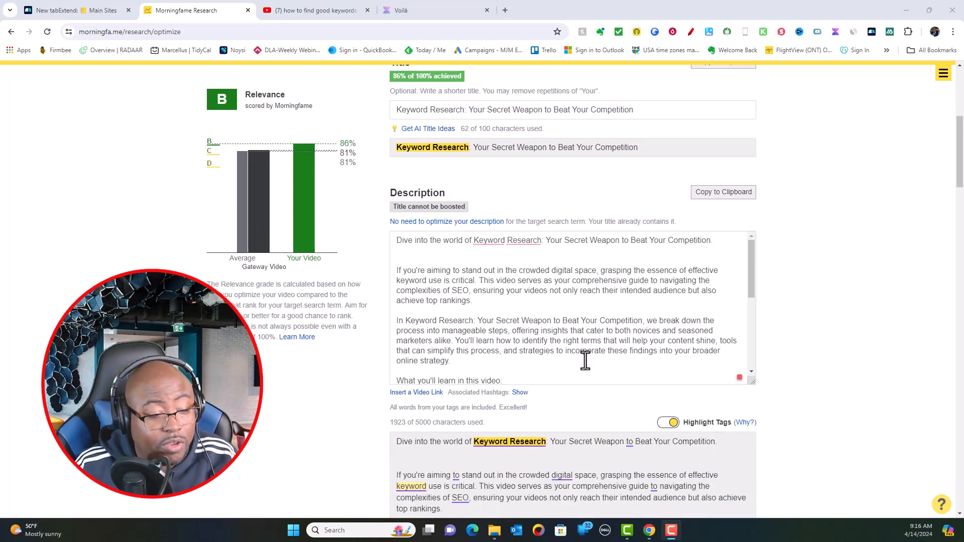
scroll(578, 332, "down", 2)
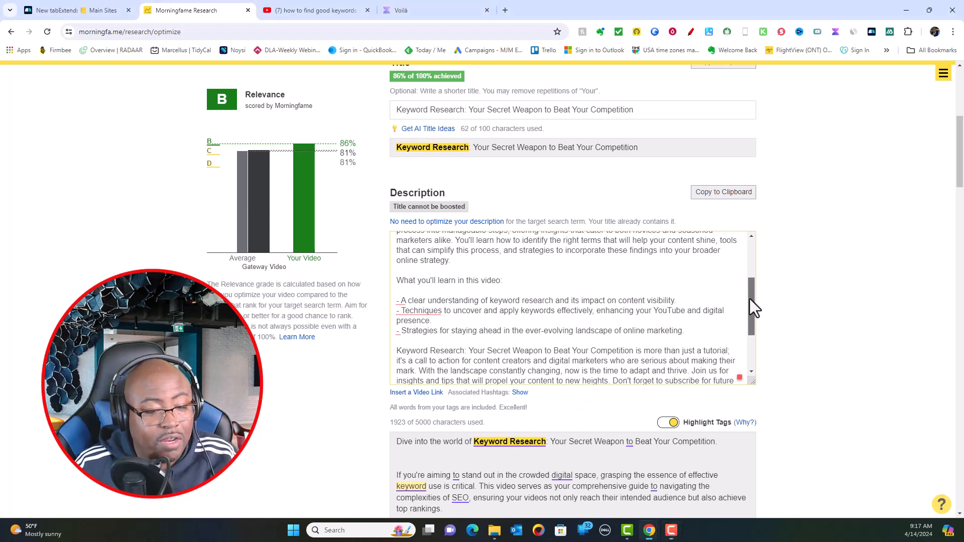
left_click_drag(749, 300, 752, 348)
left_click(560, 380)
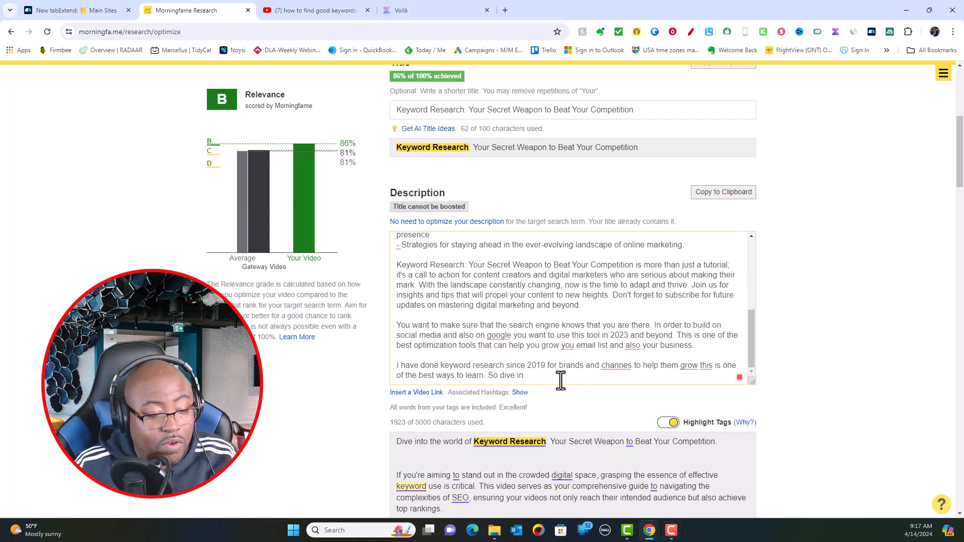
key("Return")
key("Return")
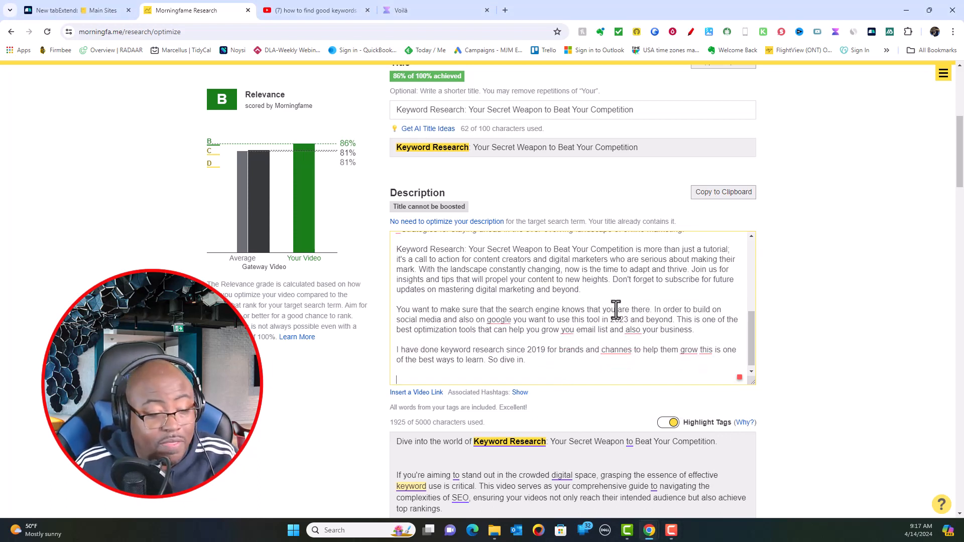
left_click(521, 395)
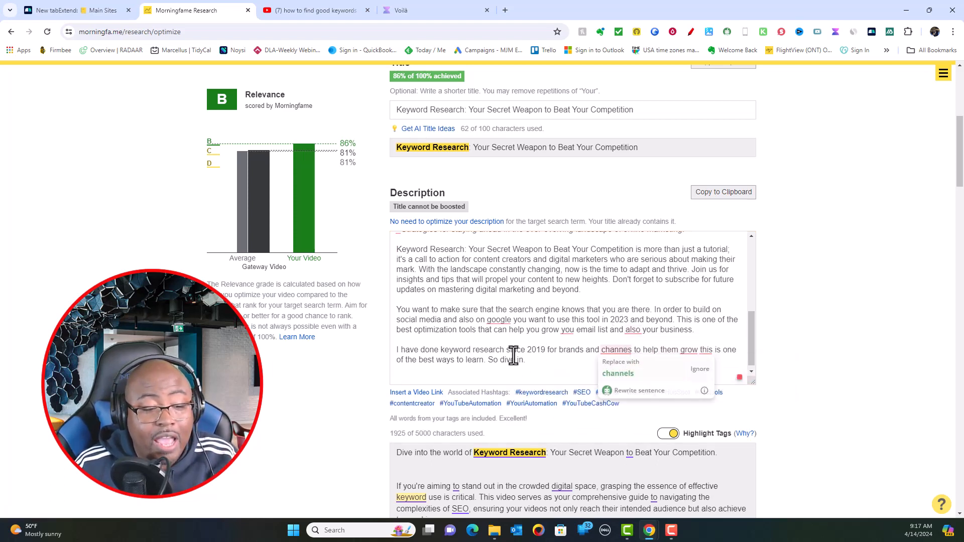
left_click(551, 393)
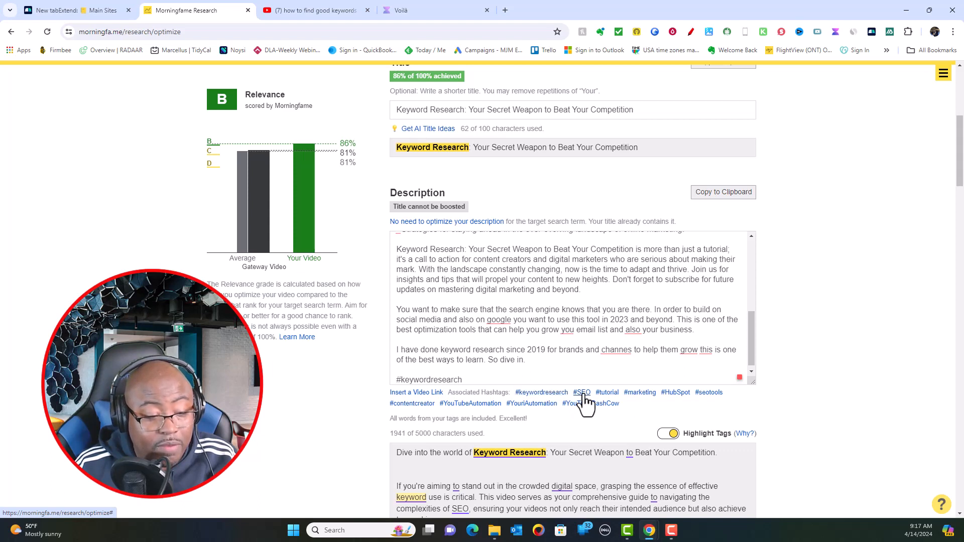
left_click(582, 393)
left_click(607, 394)
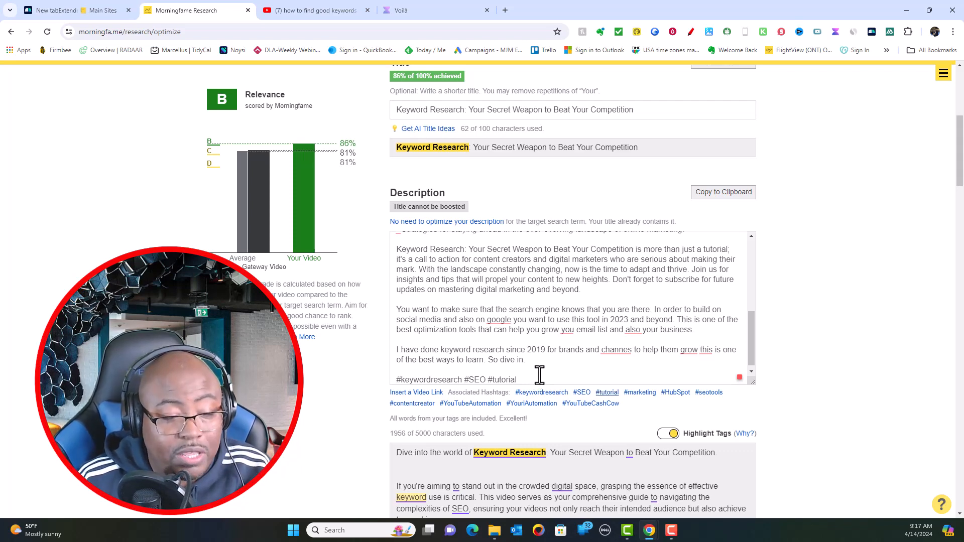
scroll(544, 369, "down", 3)
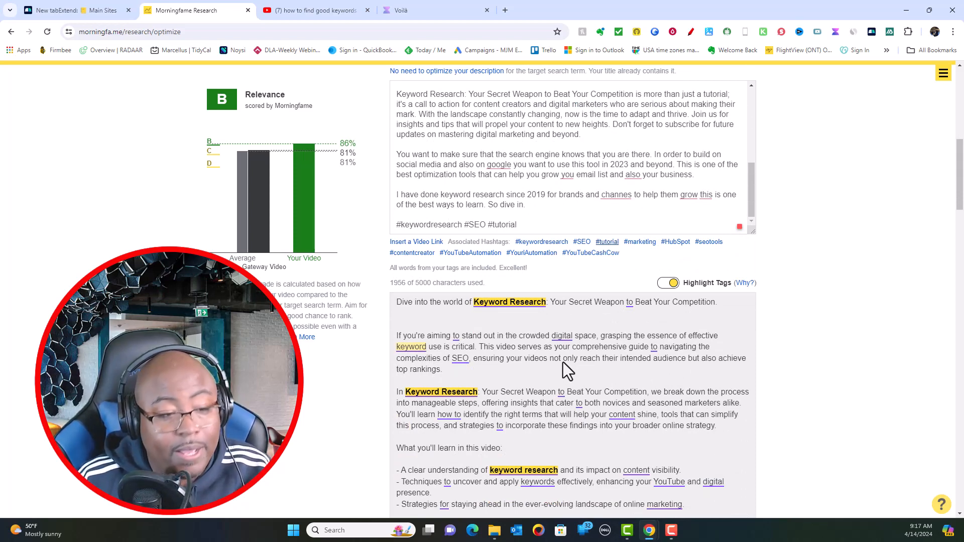
scroll(563, 362, "up", 3)
mouse_move(499, 315)
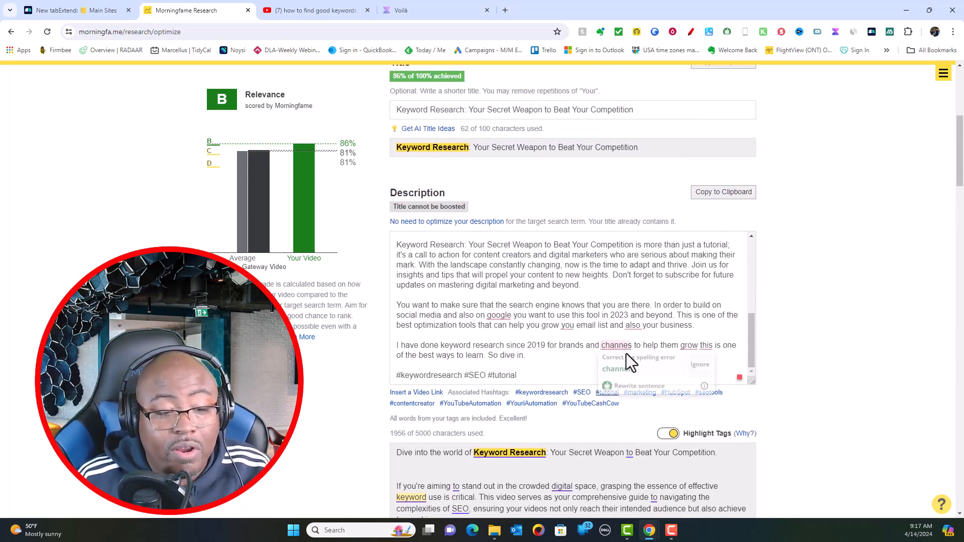
scroll(636, 353, "up", 2)
scroll(631, 359, "down", 2)
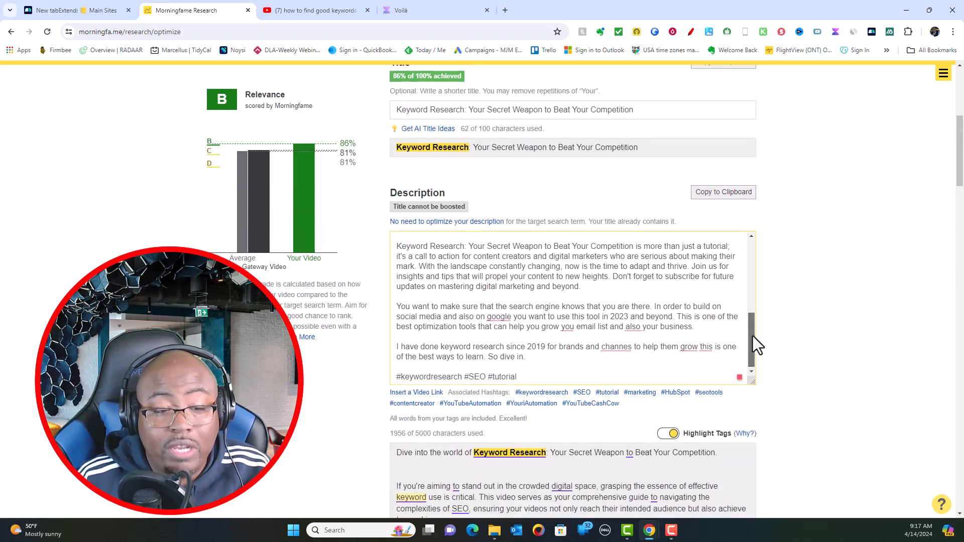
left_click_drag(752, 336, 756, 365)
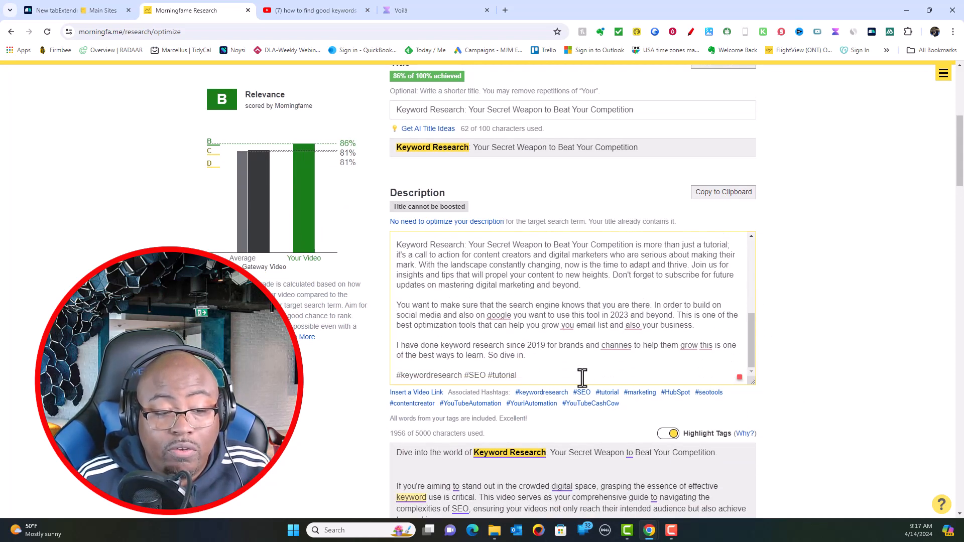
key("Return")
key("Return")
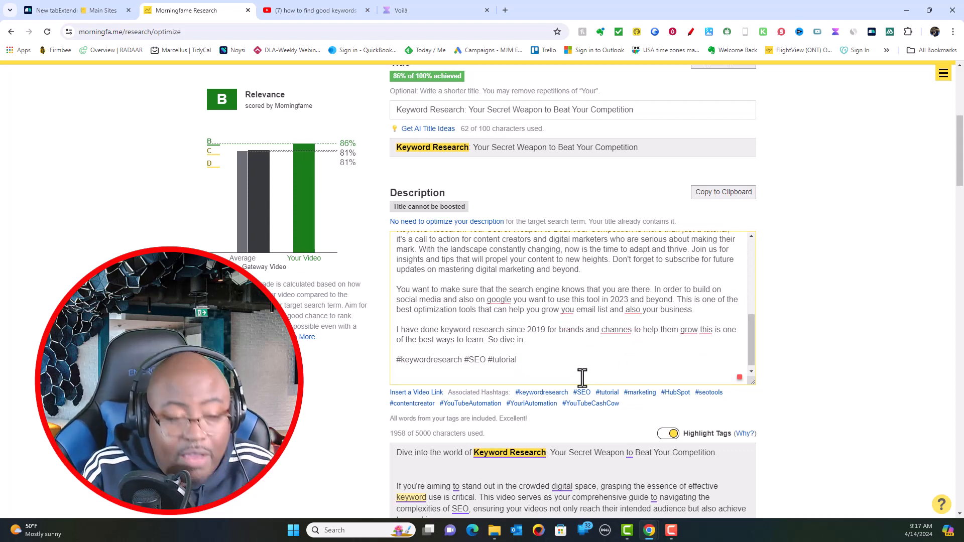
type("h")
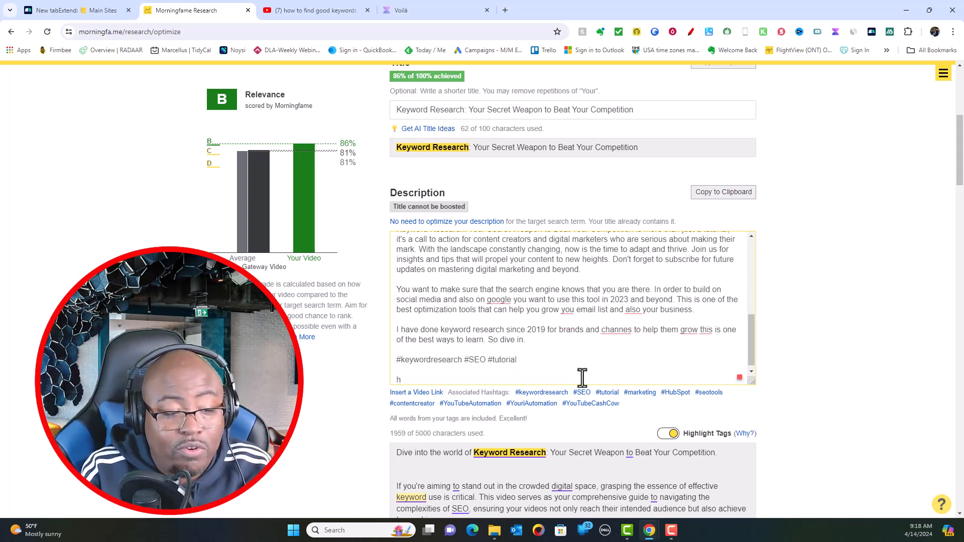
type("ttp")
type("ps")
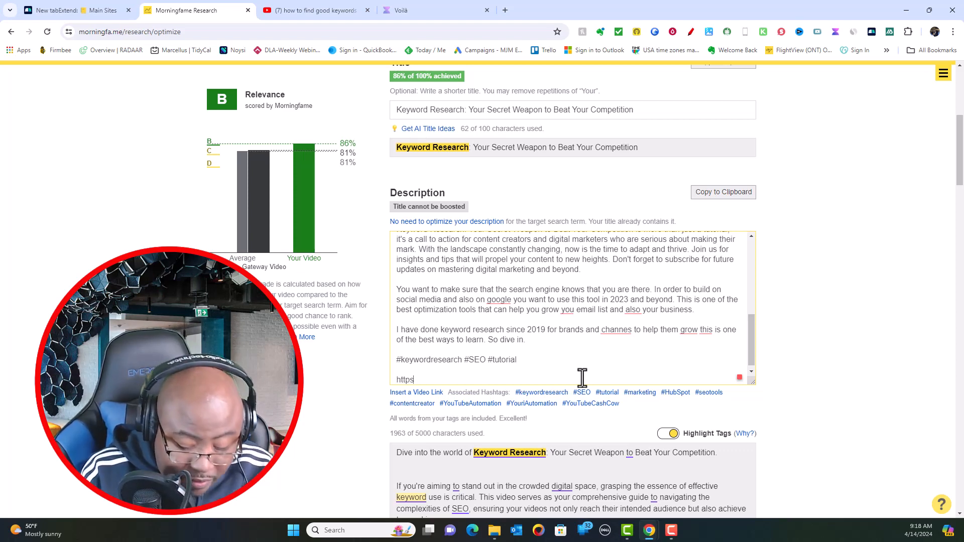
type(":h")
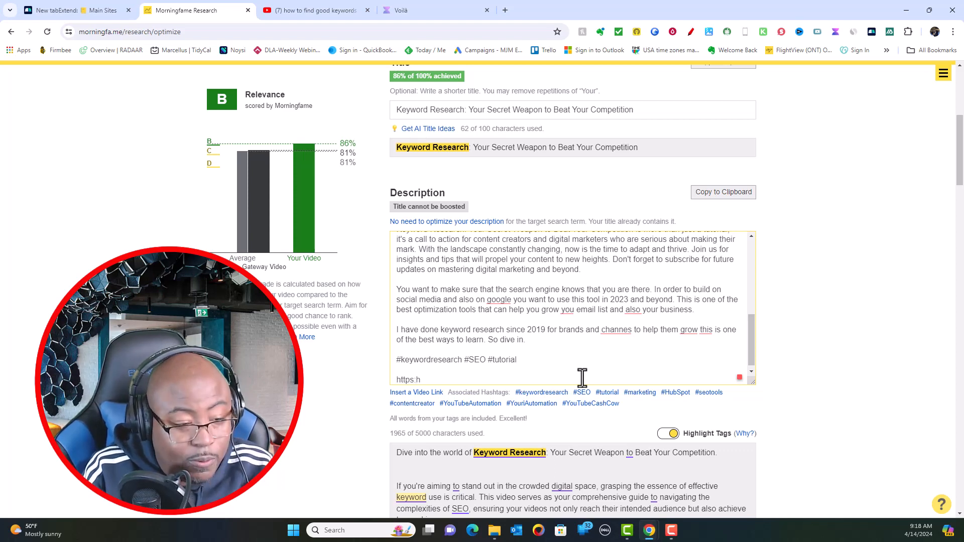
key("BackSpace")
key("BackSpace")
type("://")
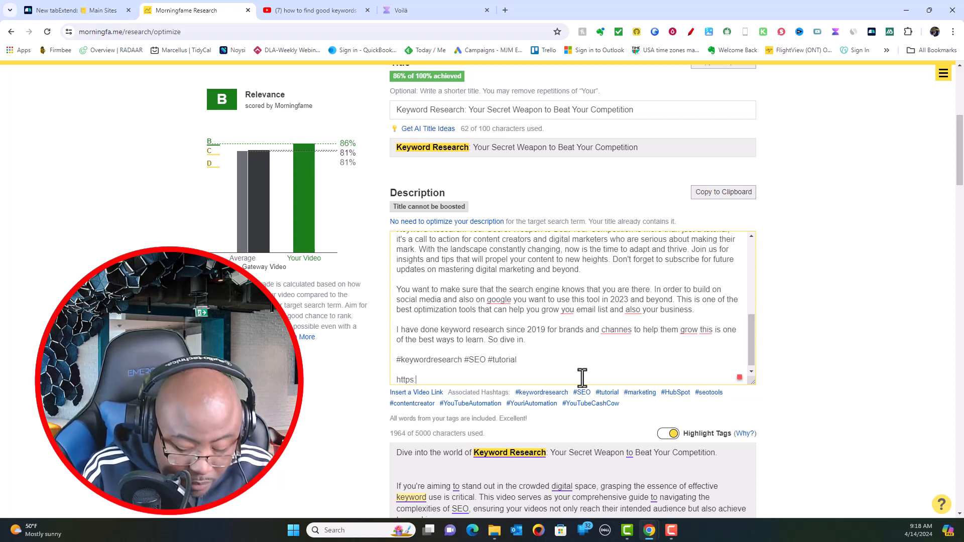
type("videog")
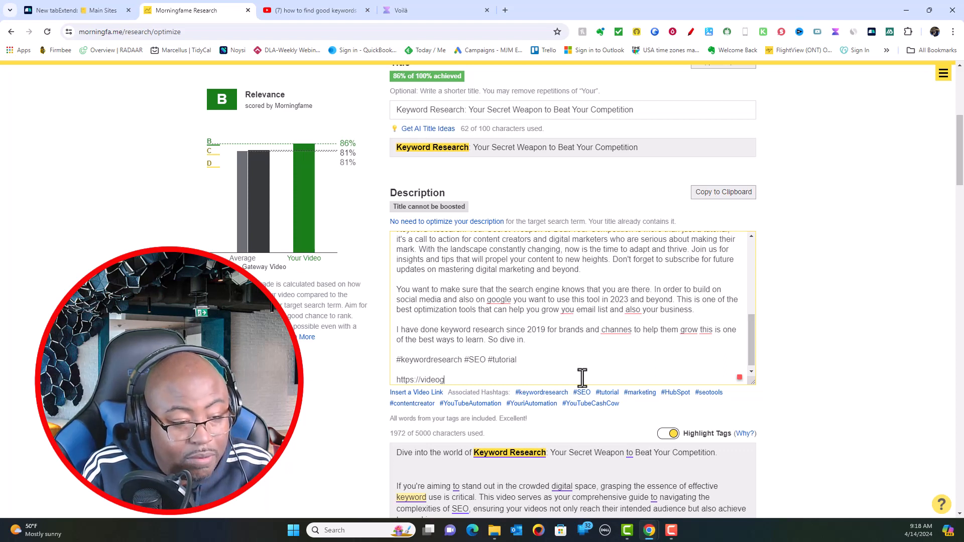
type("eeksqu")
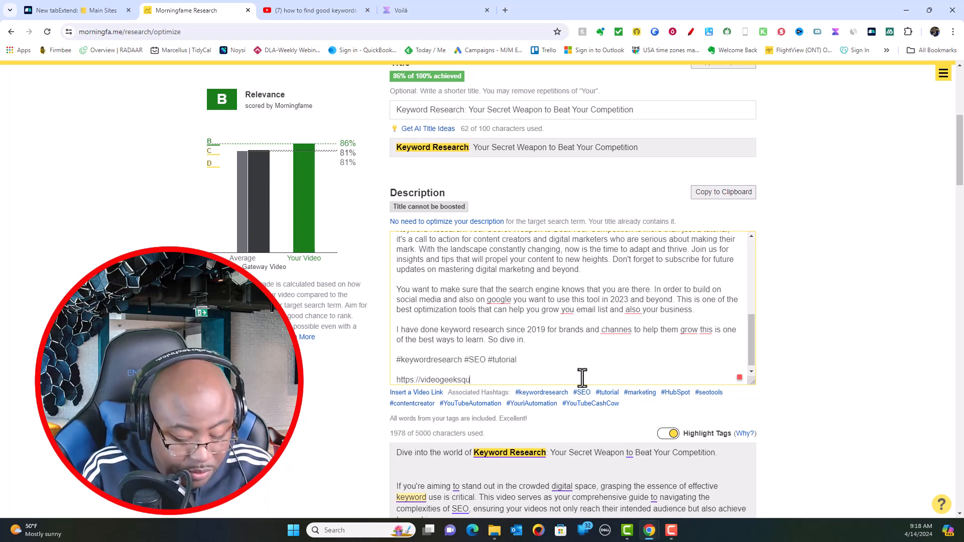
type("ad.com")
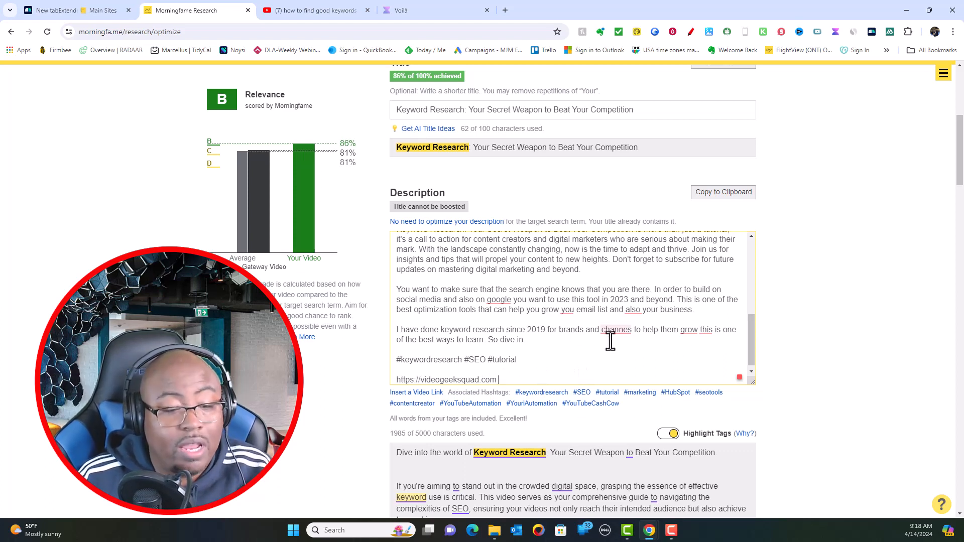
left_click_drag(753, 325, 751, 351)
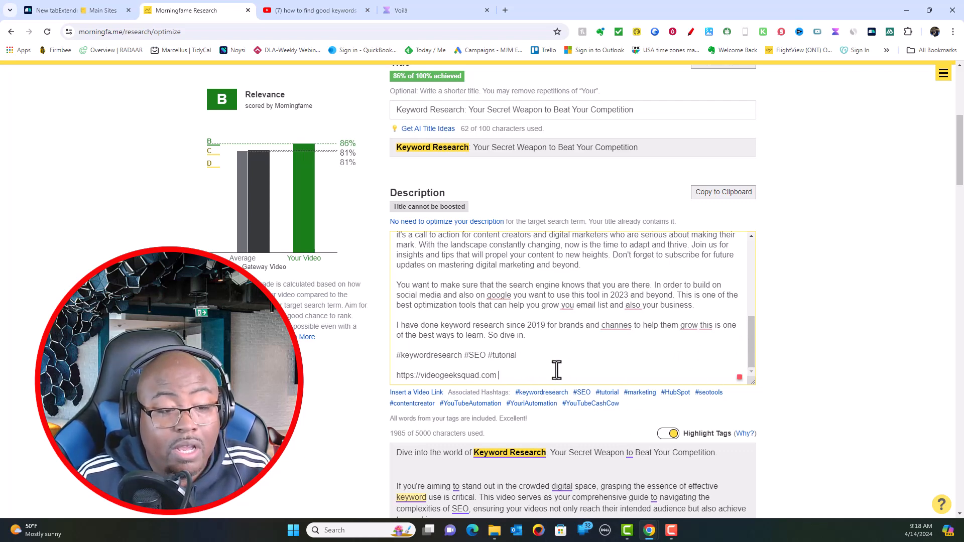
scroll(555, 370, "up", 10)
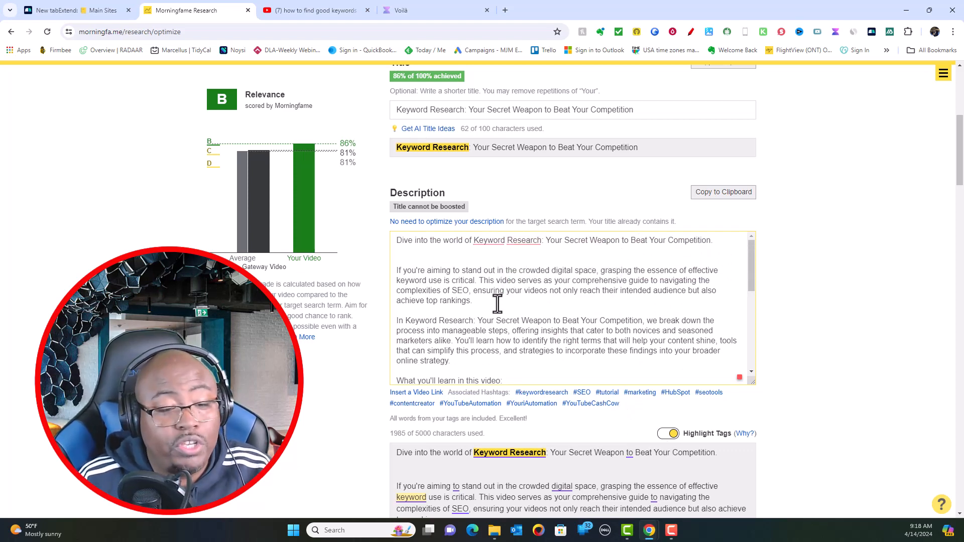
scroll(497, 303, "down", 10)
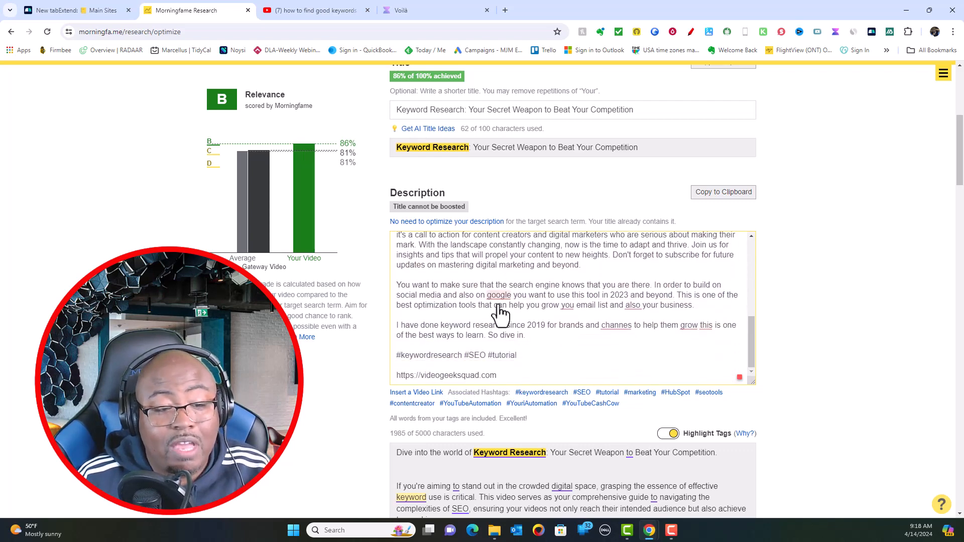
scroll(499, 305, "up", 10)
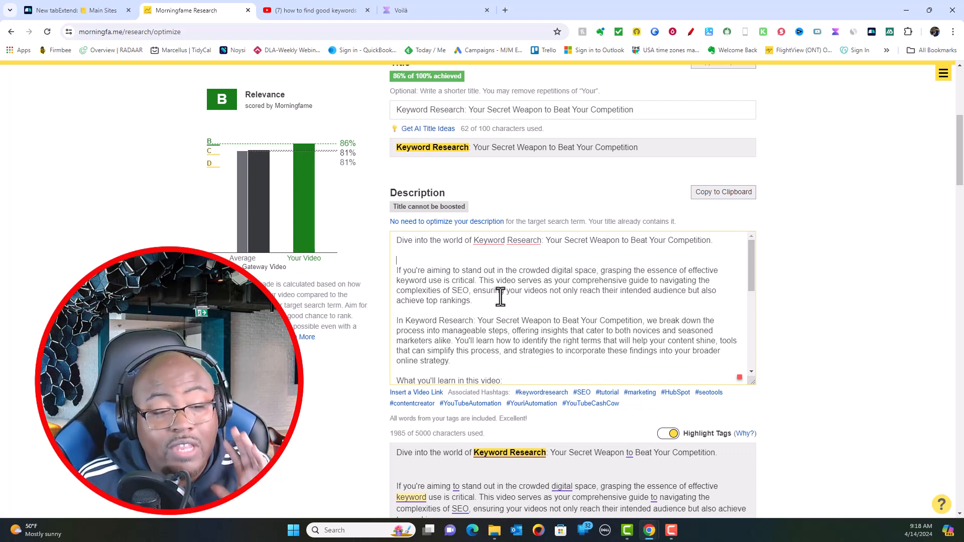
Step: Review the full video description down to its hashtags and website link, along with the title and relevance score
scroll(501, 297, "down", 2)
scroll(501, 296, "down", 3)
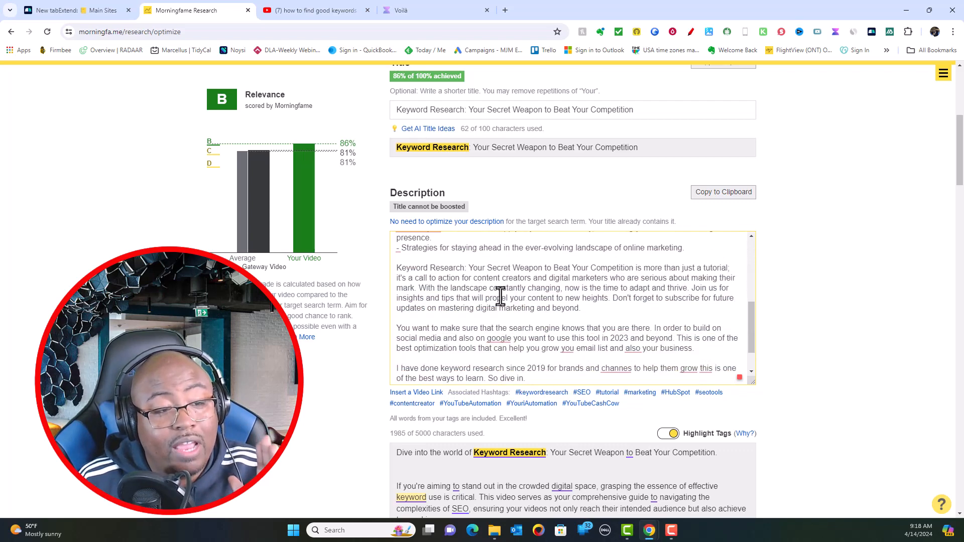
mouse_move(501, 297)
scroll(501, 297, "down", 1)
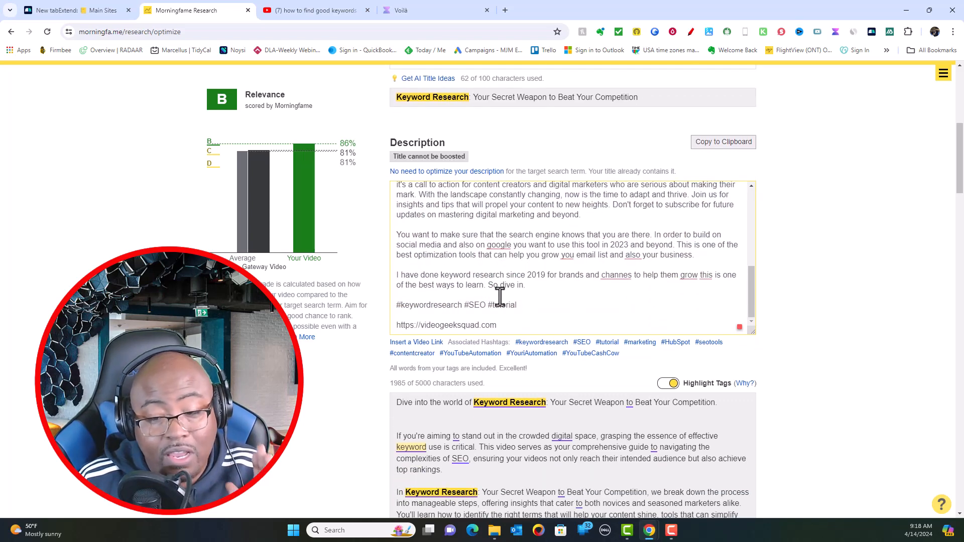
scroll(500, 297, "up", 5)
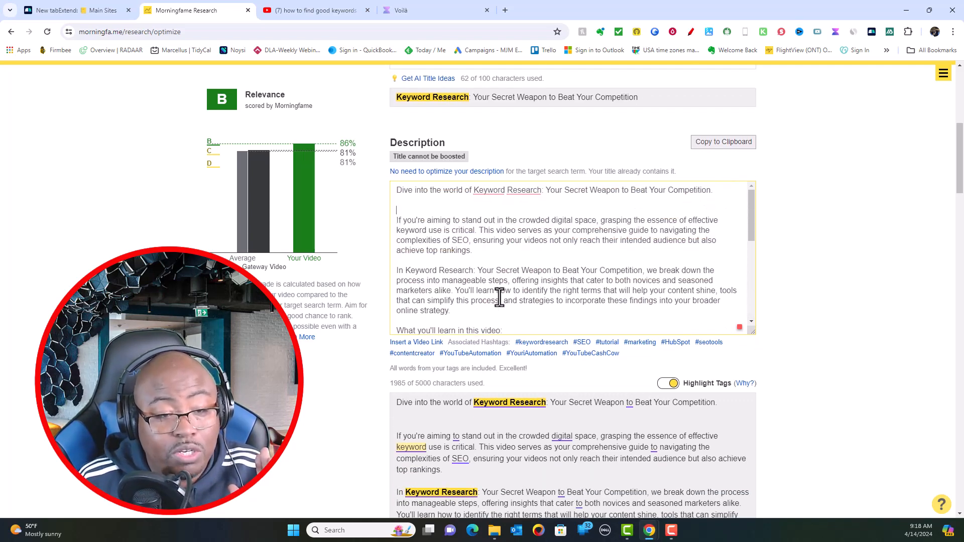
scroll(502, 299, "up", 4)
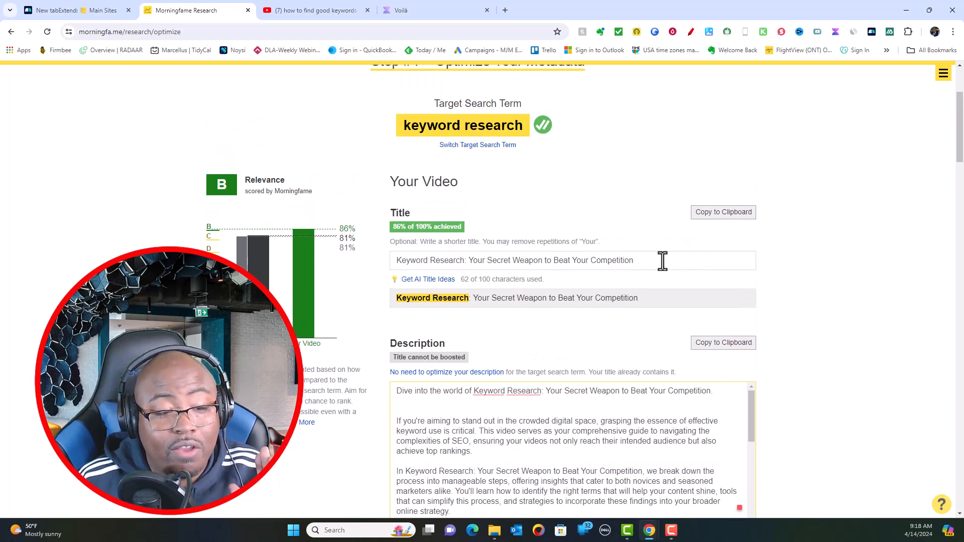
scroll(622, 309, "down", 2)
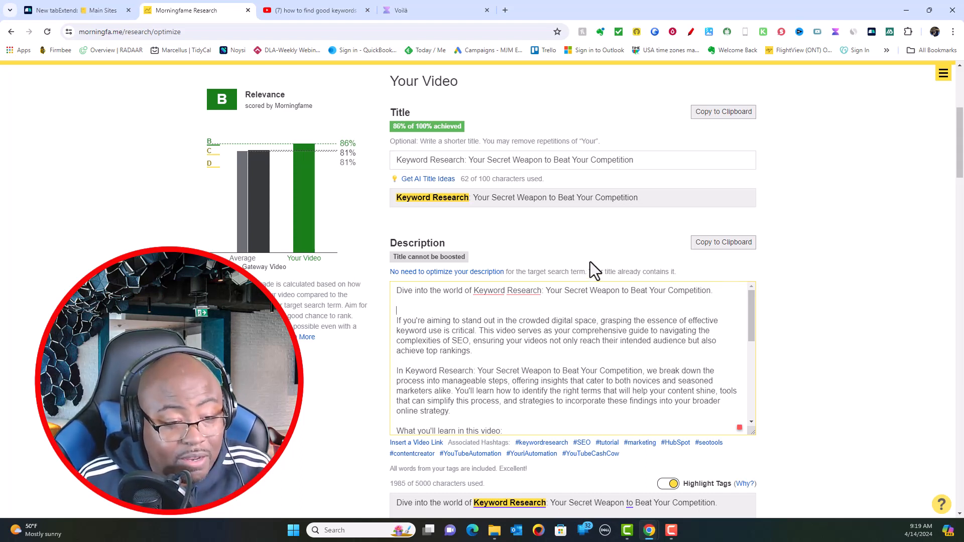
scroll(590, 261, "down", 3)
scroll(589, 261, "up", 1)
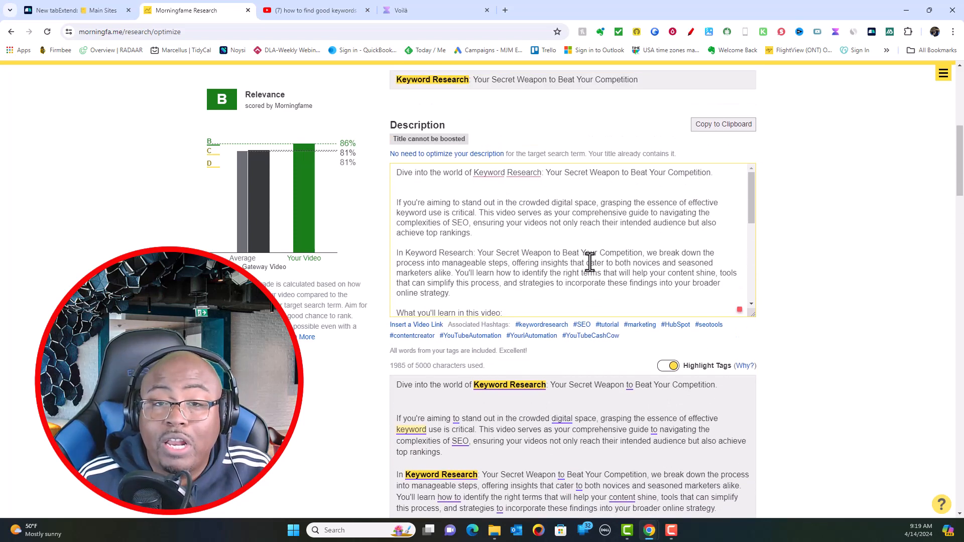
scroll(589, 261, "up", 3)
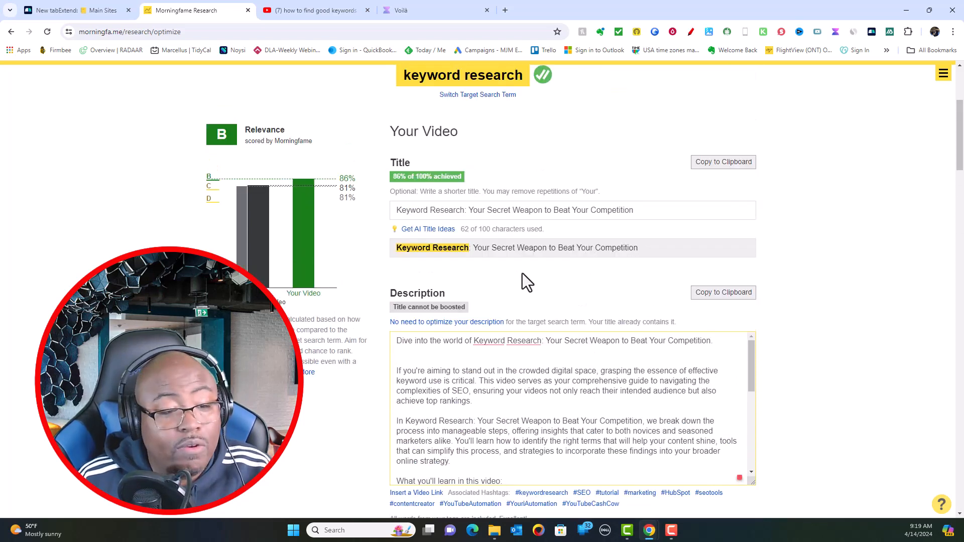